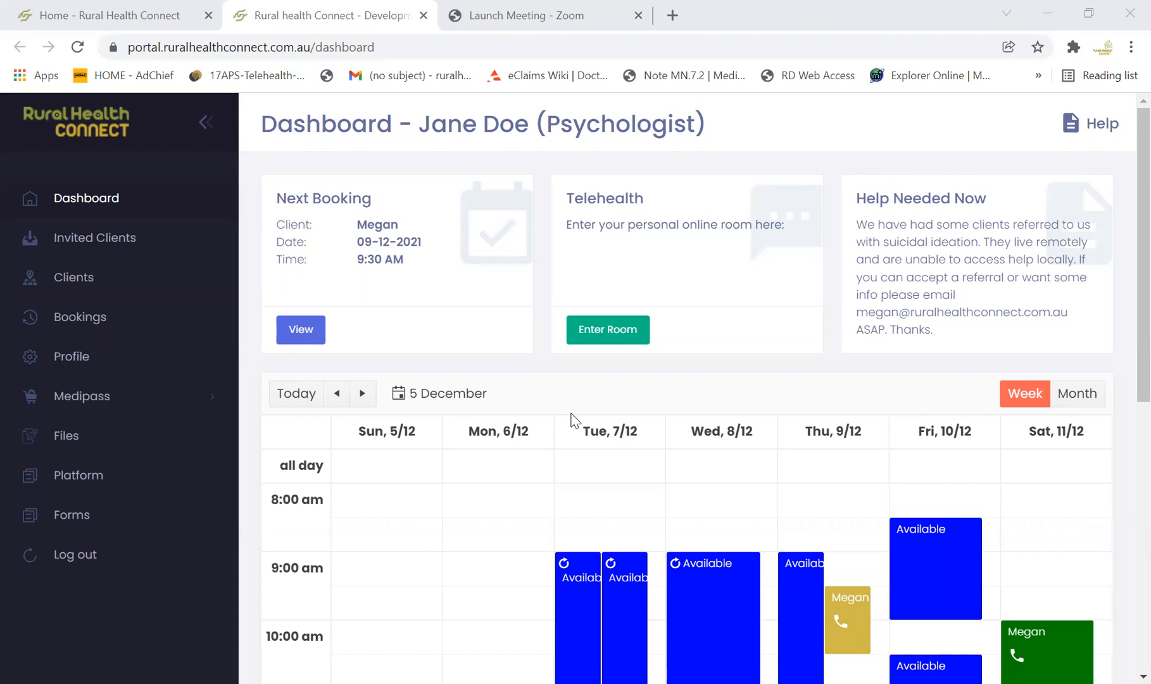
# Add a non-repeating availability to the calendar on Saturday 11/12/2021 from 11:30 am to 12:30 pm
pyautogui.scroll(-1, 534, 459)
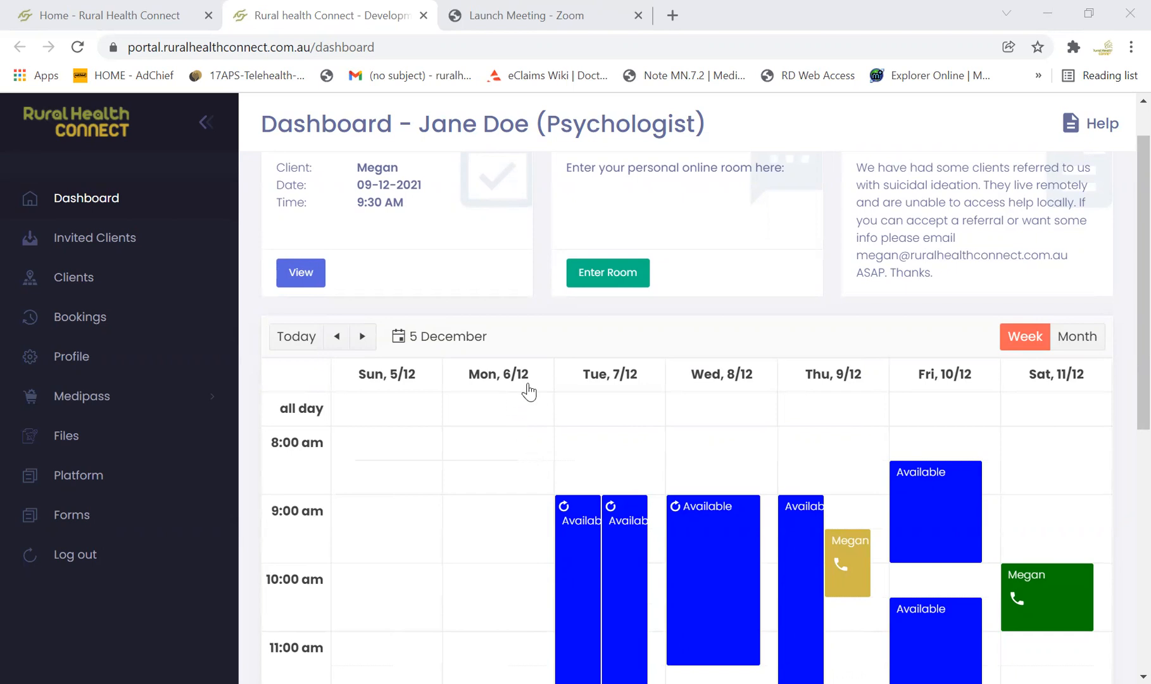
pyautogui.scroll(-2, 693, 495)
pyautogui.scroll(-3, 693, 495)
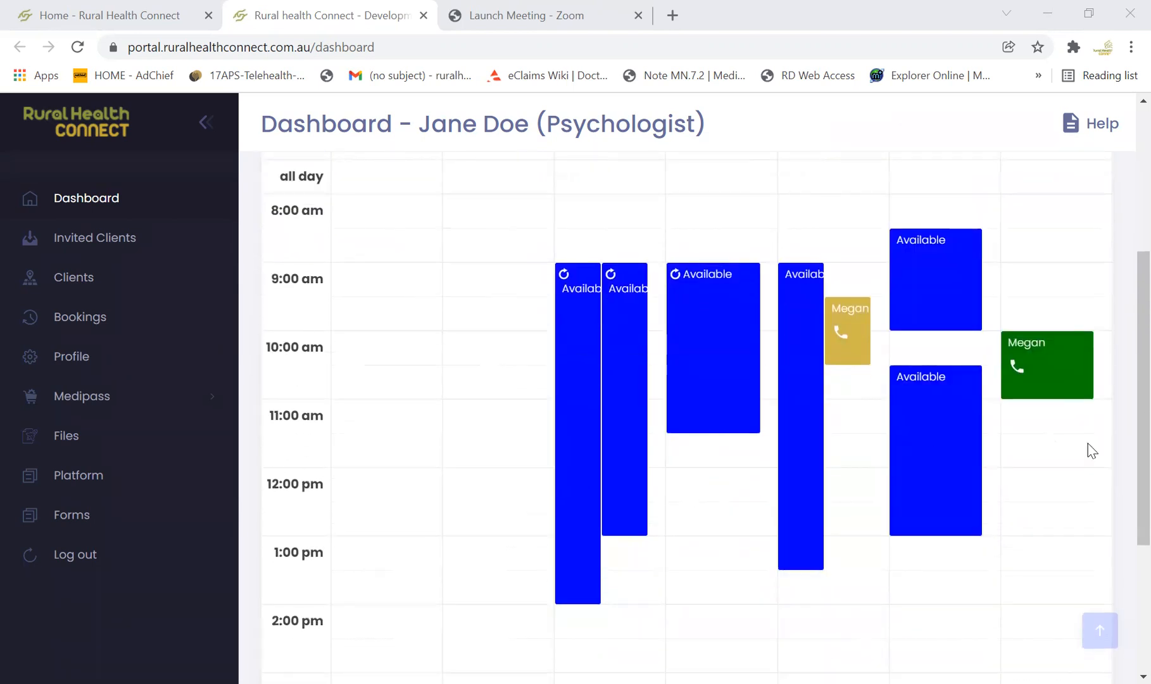
pyautogui.click(1048, 454)
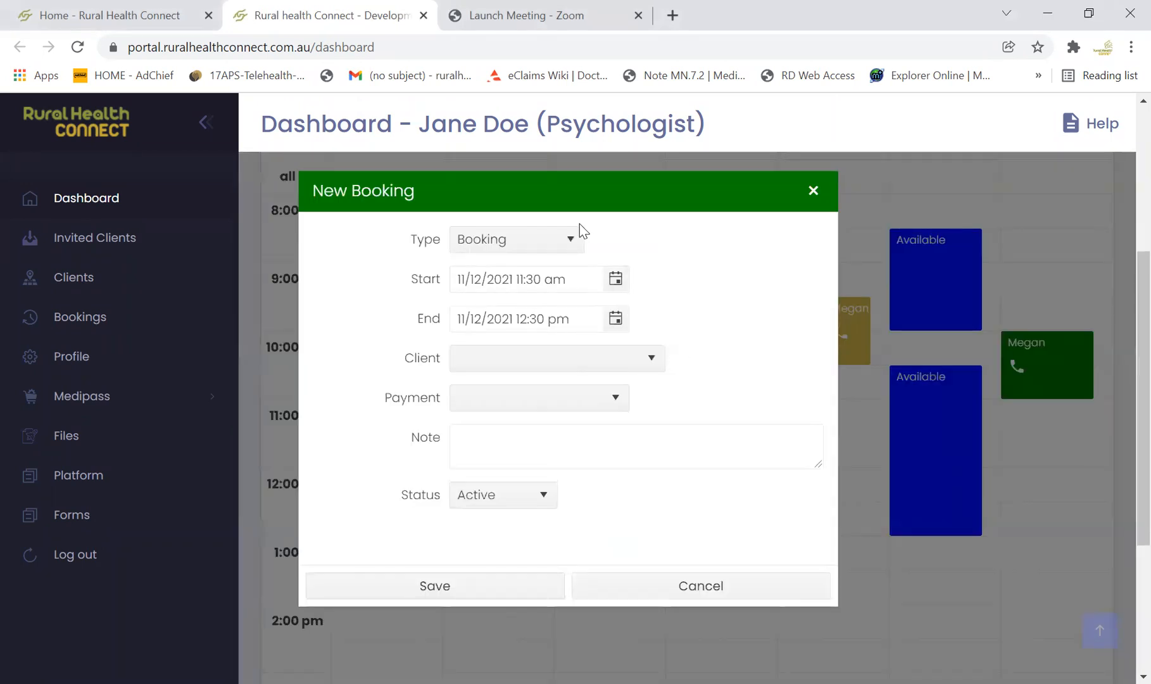
pyautogui.click(571, 243)
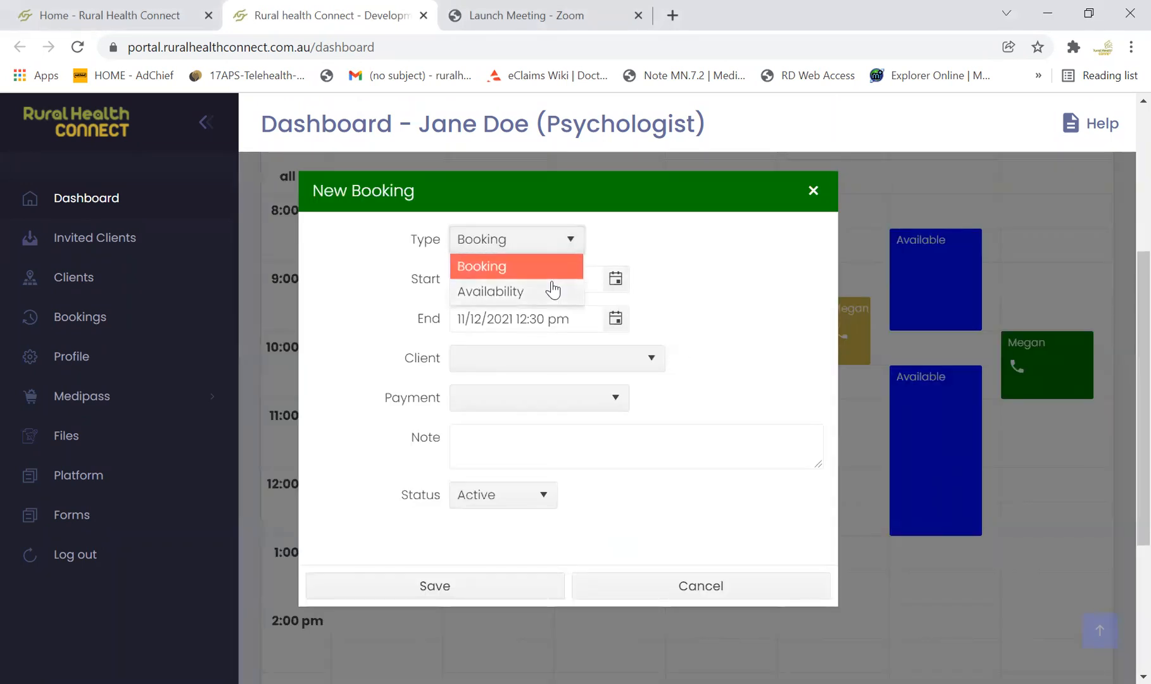
pyautogui.click(553, 283)
pyautogui.click(576, 245)
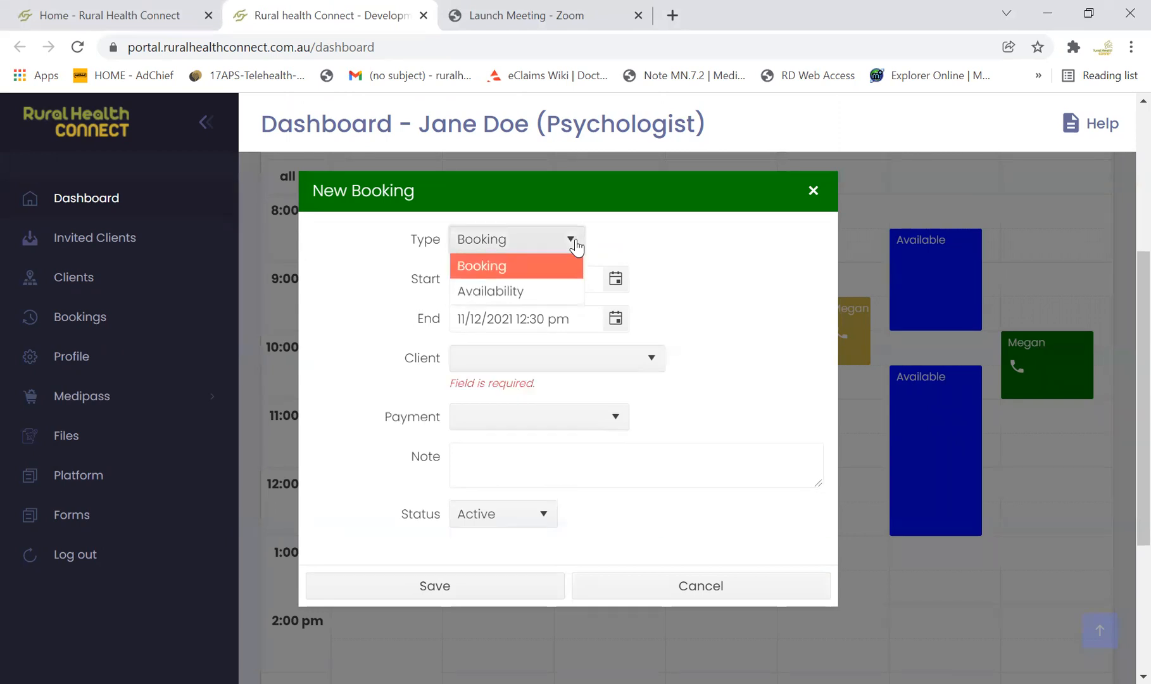
pyautogui.click(553, 290)
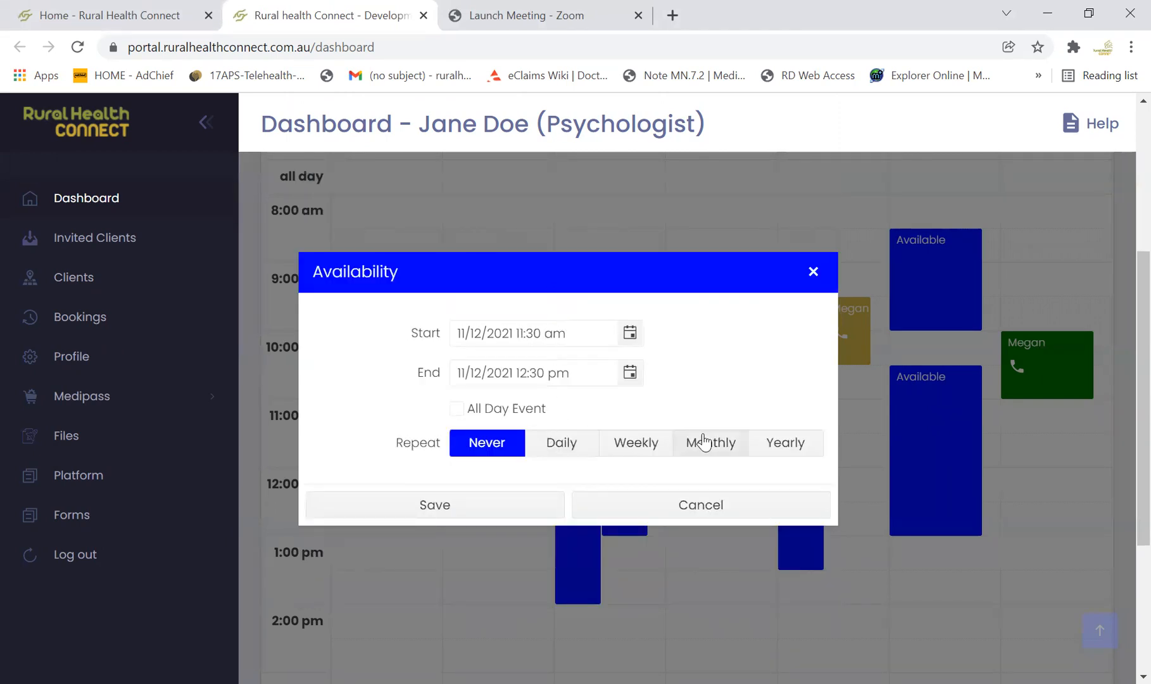
pyautogui.click(457, 509)
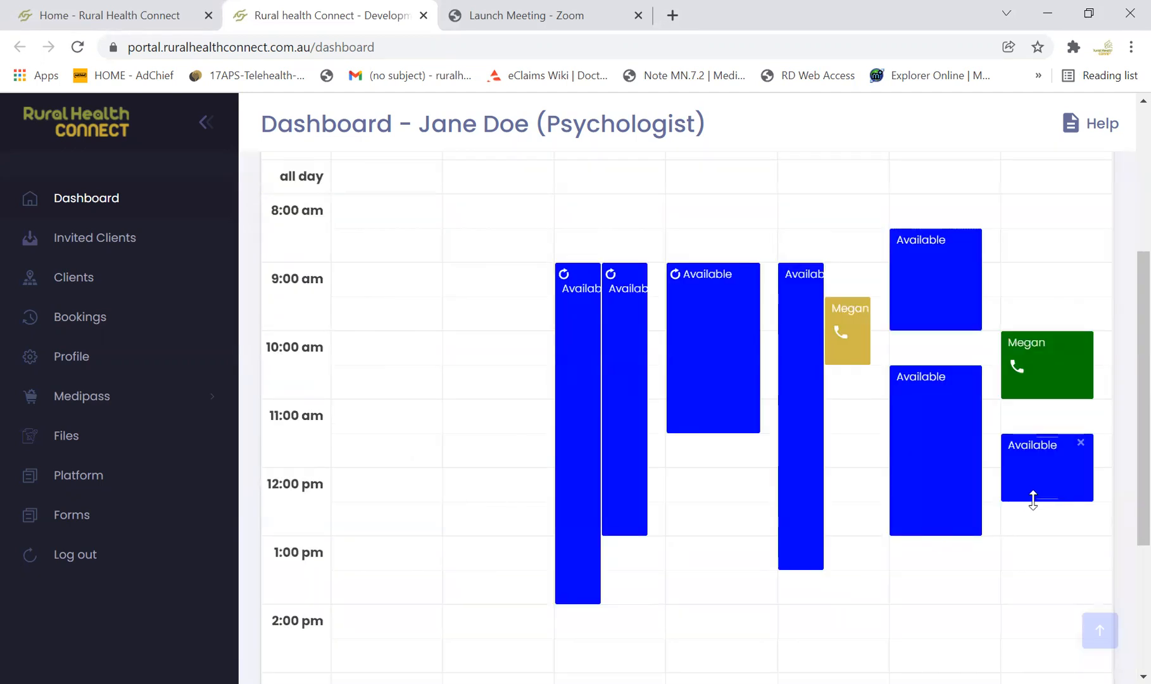
# Extend the new Saturday availability to start at 11:00 am, and move the block to 12:00 pm–1:30 pm
pyautogui.moveTo(1044, 438); pyautogui.dragTo(1044, 424)
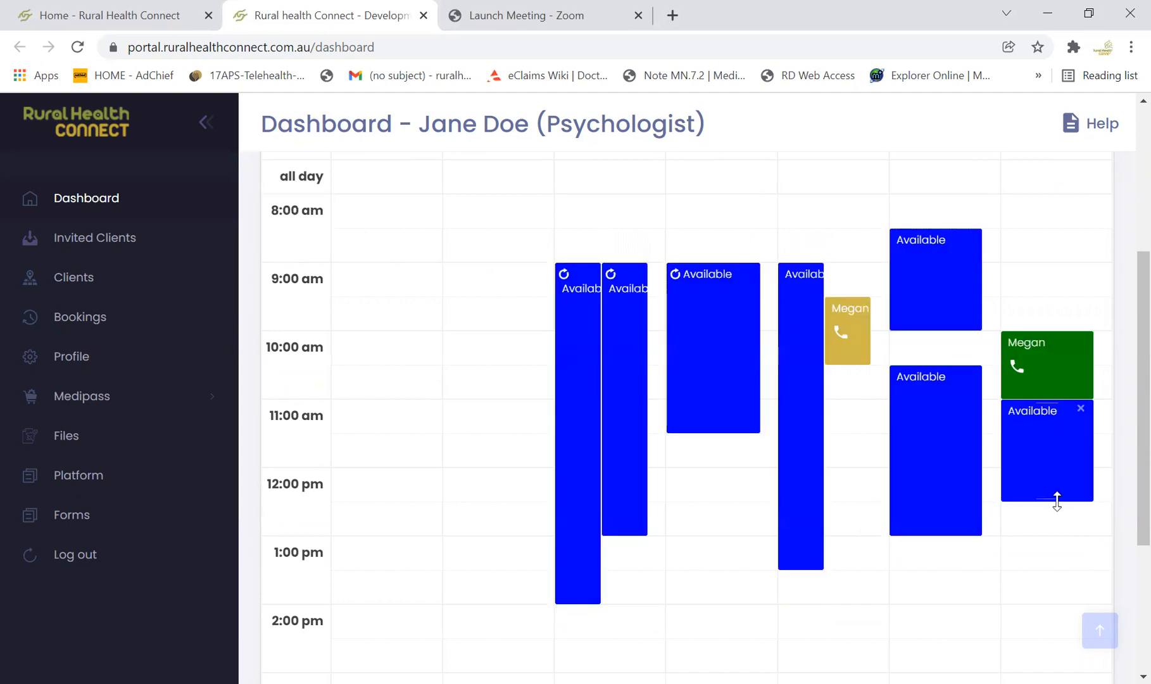
pyautogui.moveTo(1048, 481); pyautogui.dragTo(1046, 527)
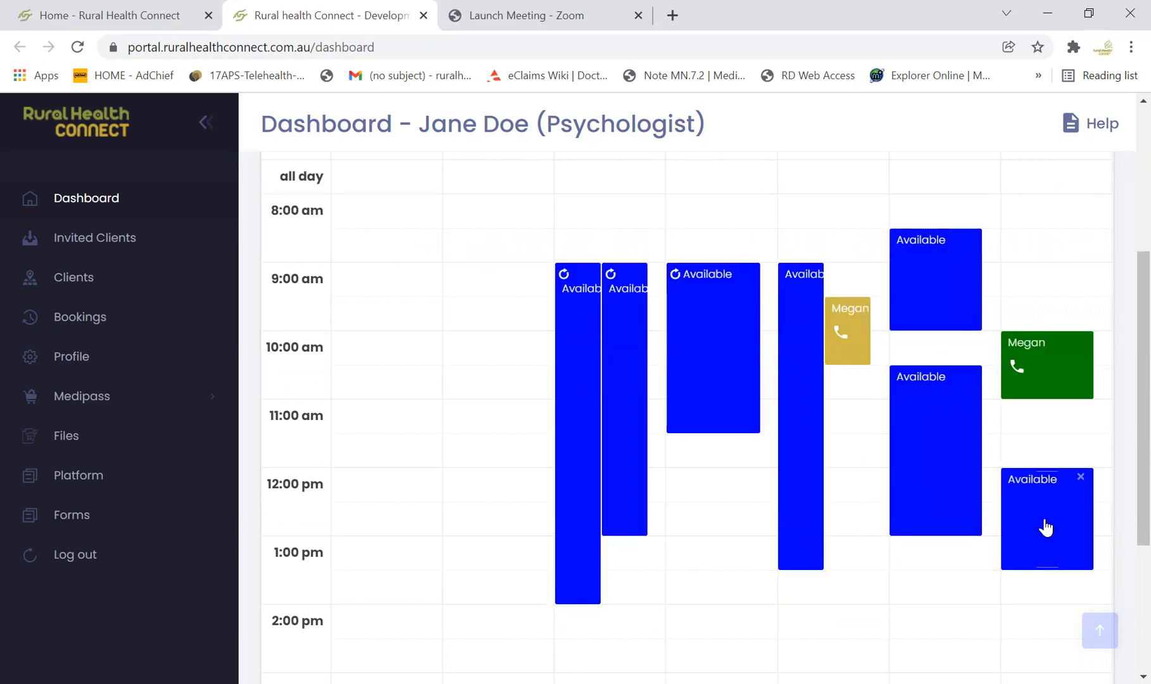
# Book a 12:00 pm–1:00 pm appointment on Saturday 11/12 for the client already booked at 10:00 am that day
pyautogui.click(1101, 492)
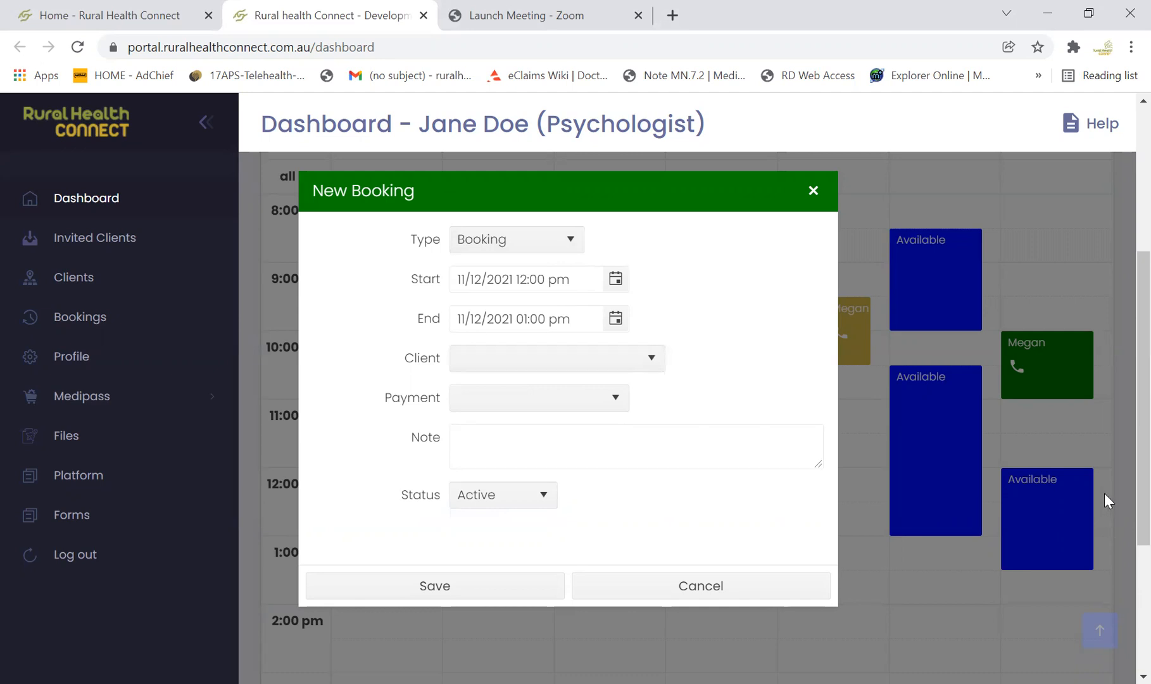
pyautogui.click(651, 359)
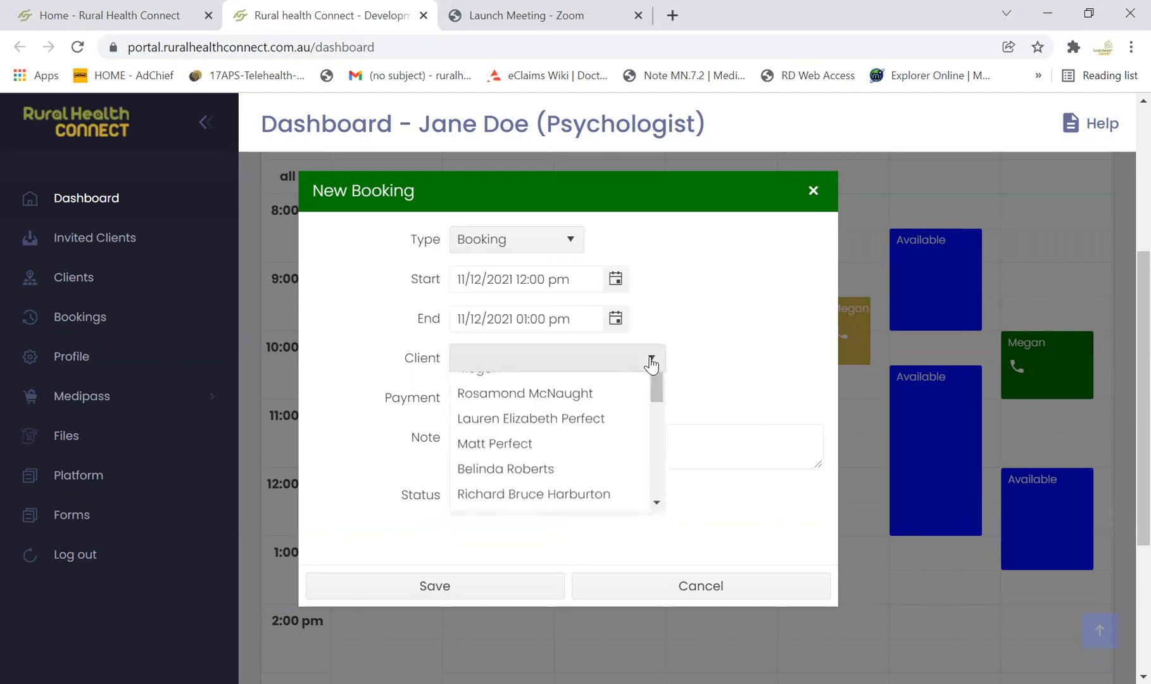
pyautogui.scroll(1, 630, 375)
pyautogui.click(603, 410)
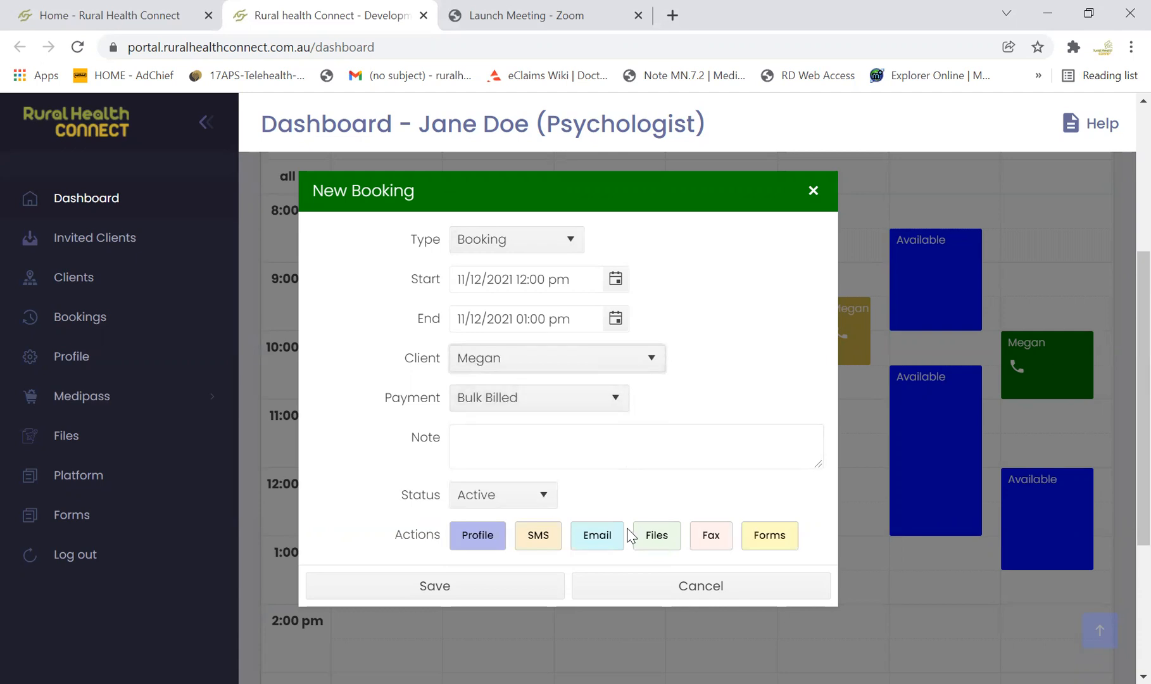
pyautogui.click(466, 586)
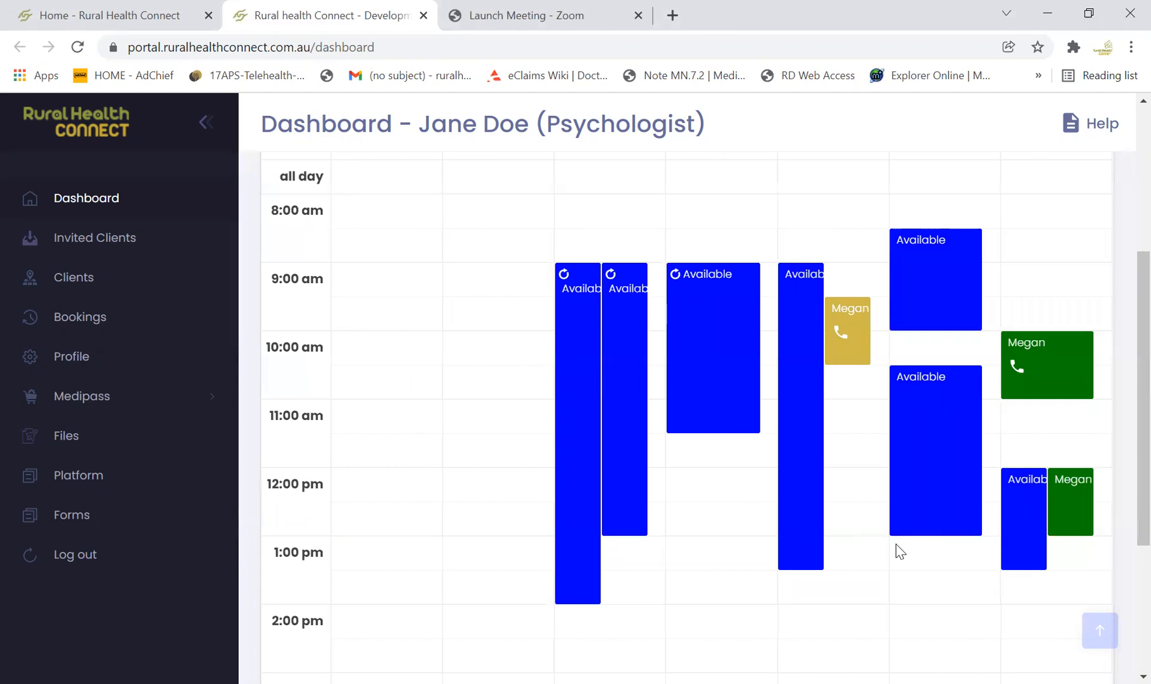
# Open the client's profile from the Saturday 12:00 pm booking and view the funding type options, keeping Bulk Billed
pyautogui.click(1074, 505)
pyautogui.click(1074, 504)
pyautogui.click(1074, 505)
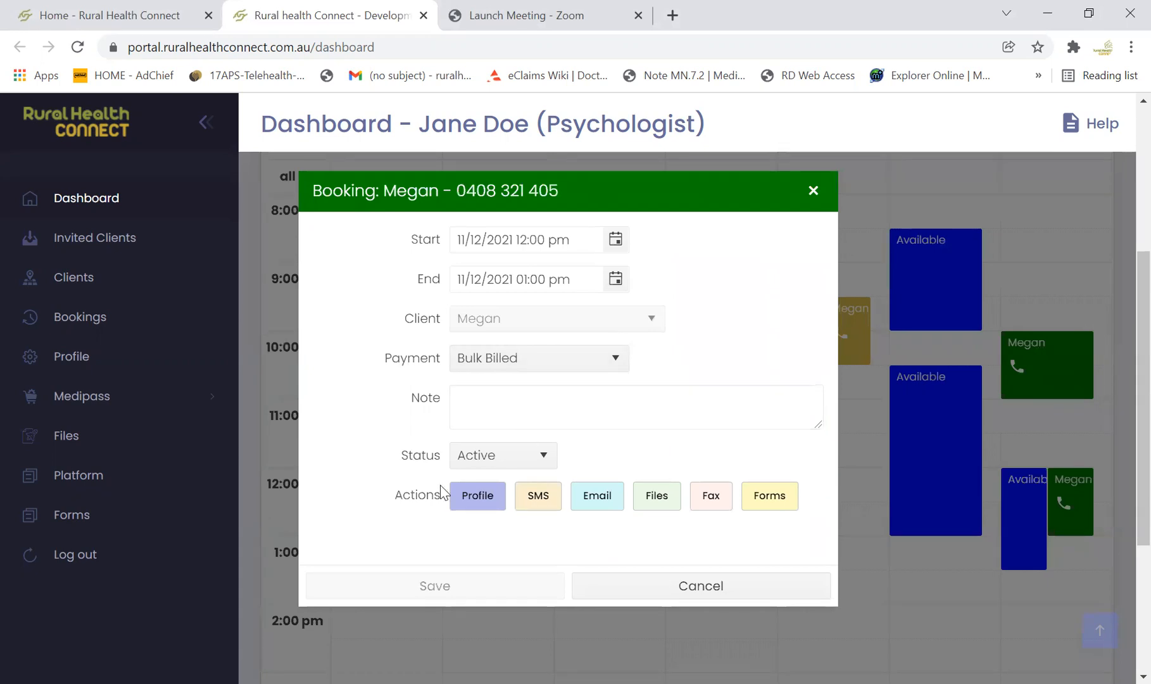
pyautogui.click(469, 504)
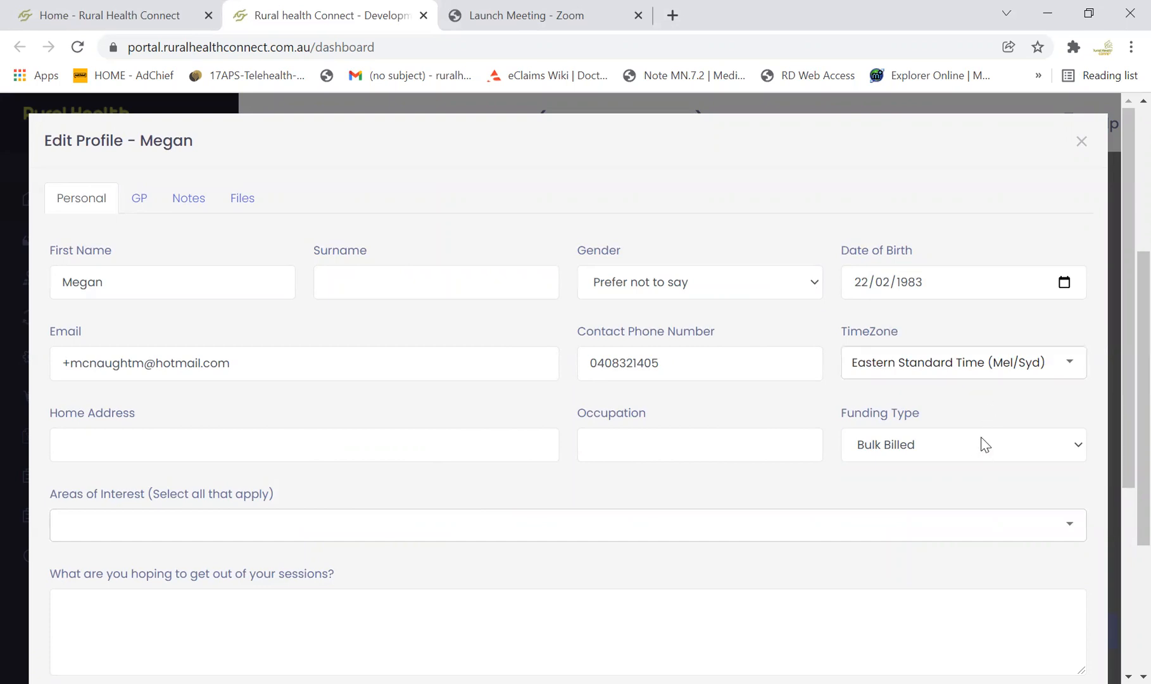
pyautogui.scroll(-1, 979, 440)
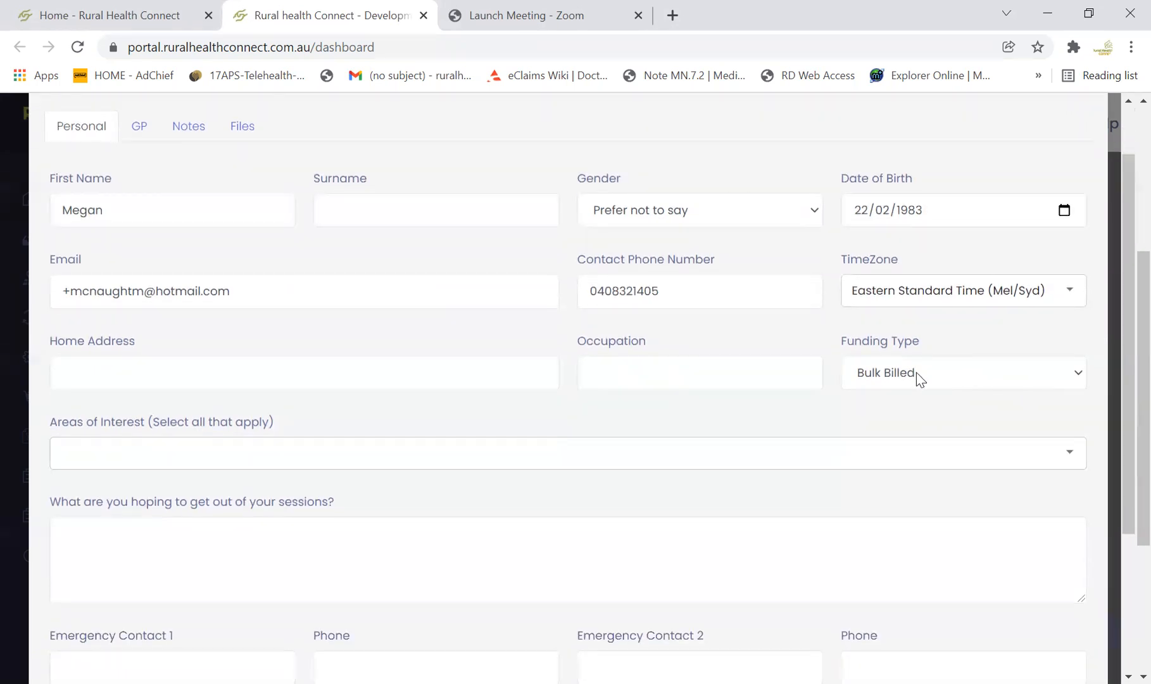
pyautogui.click(1080, 376)
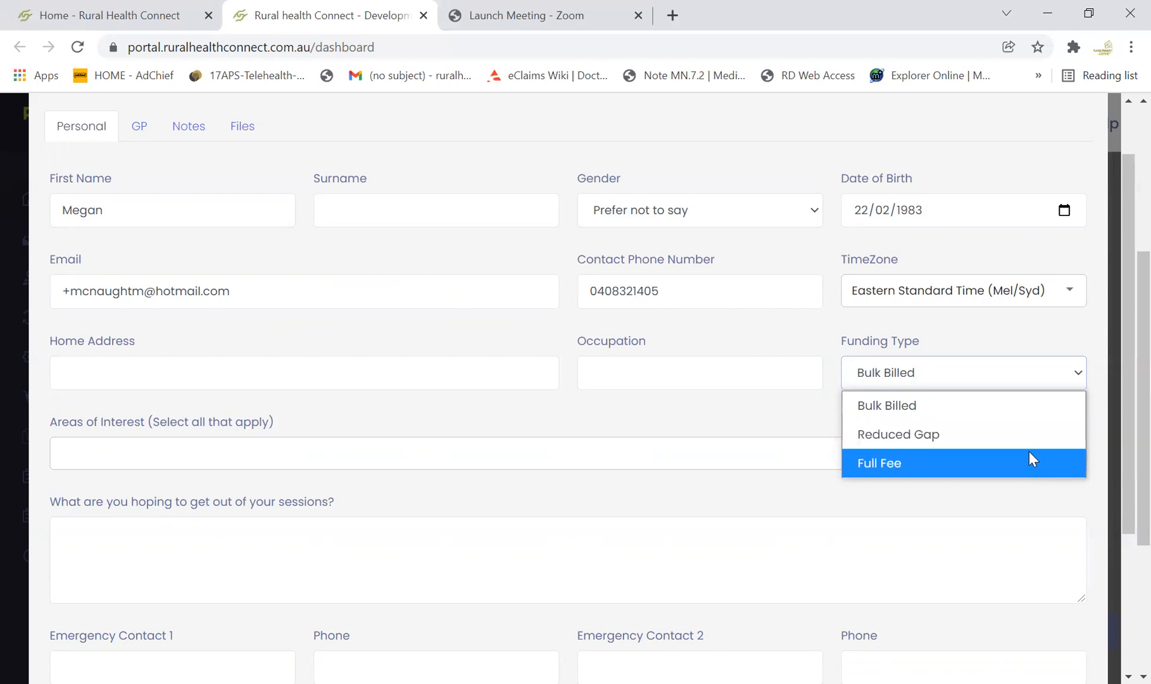
pyautogui.click(1011, 494)
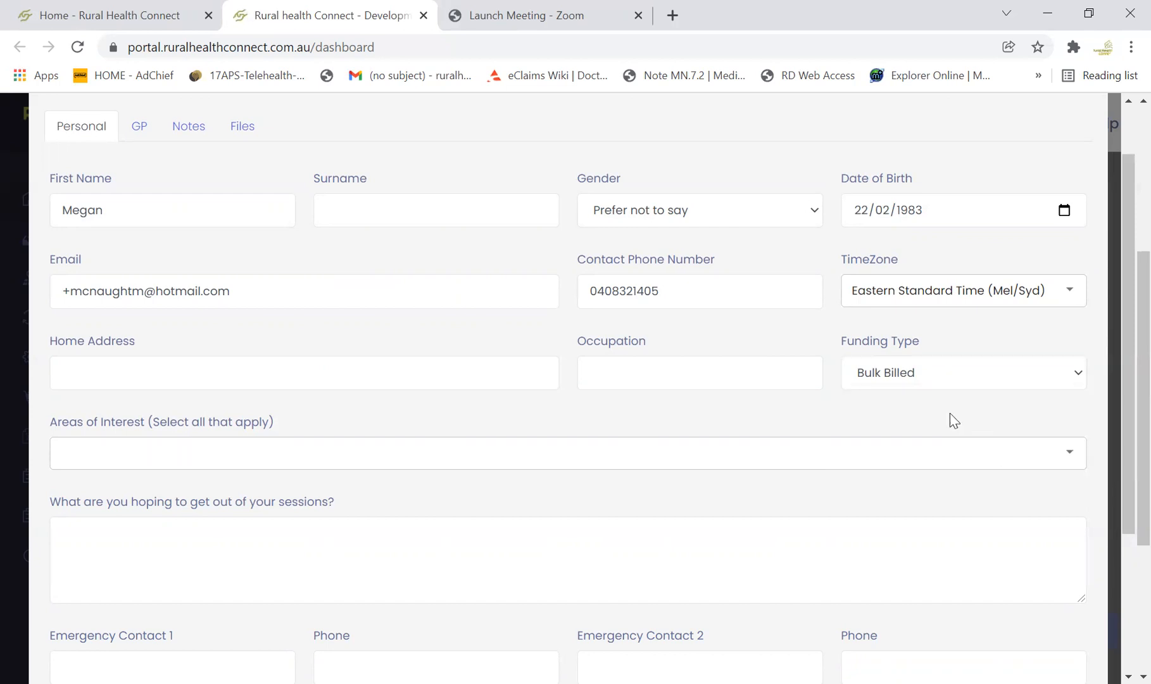
# Set the client's appointment type to Video Call and save the profile
pyautogui.scroll(-3, 950, 412)
pyautogui.scroll(-1, 949, 419)
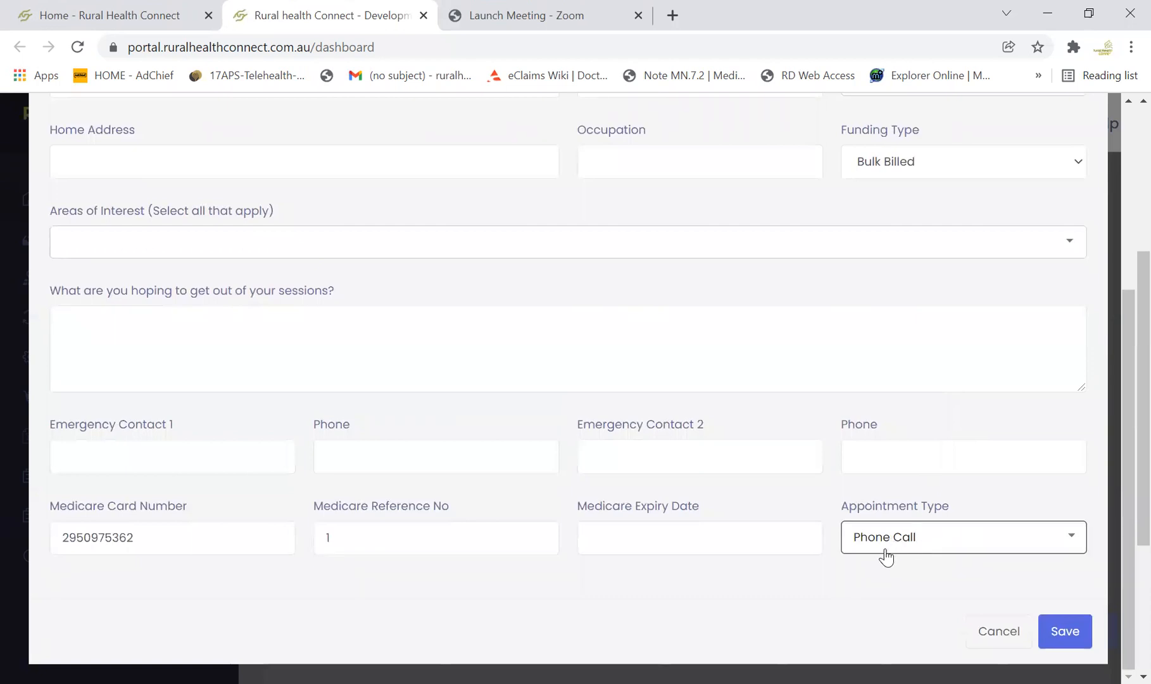
pyautogui.click(1074, 542)
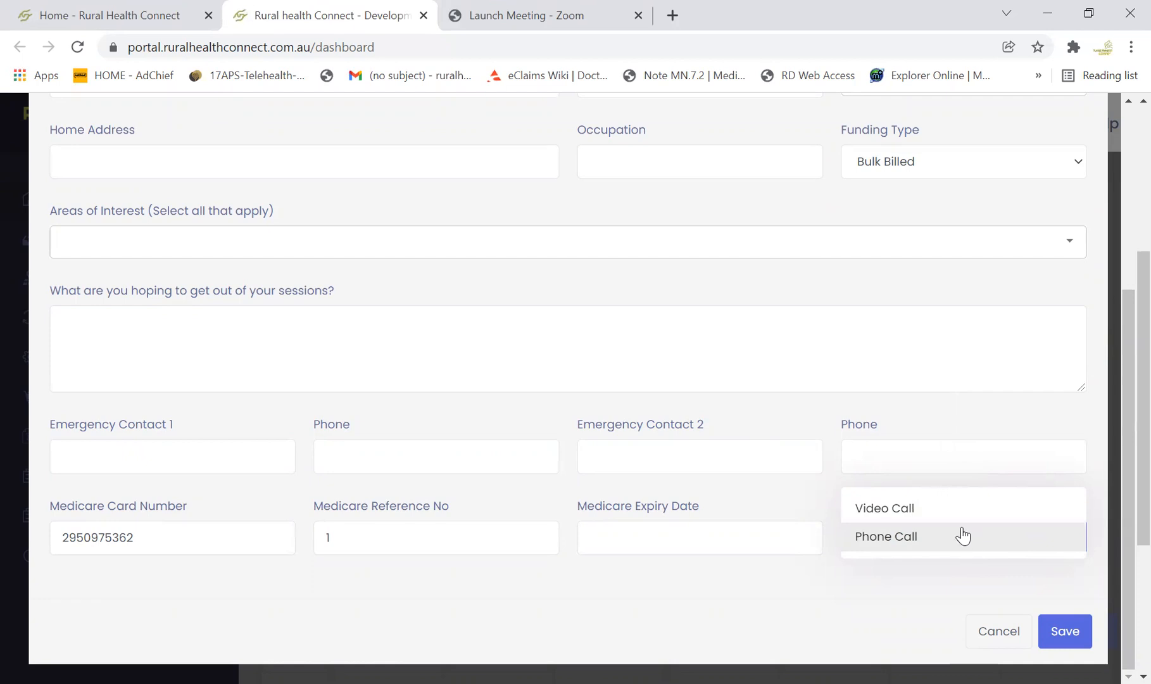
pyautogui.click(889, 509)
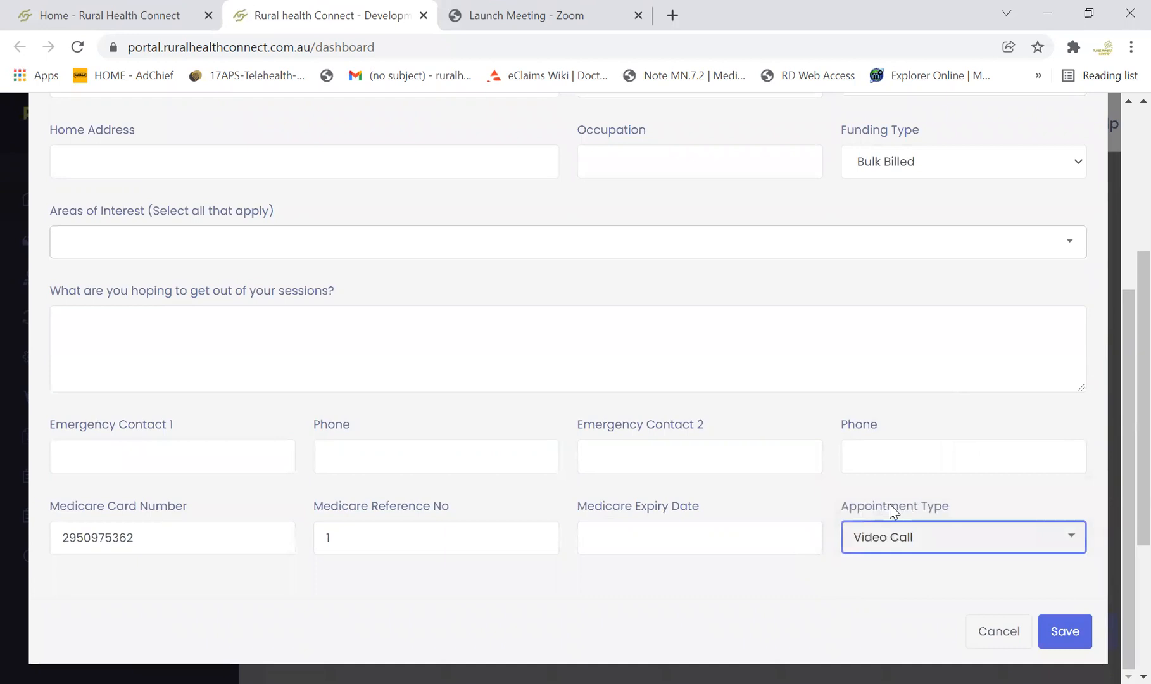
pyautogui.click(1073, 640)
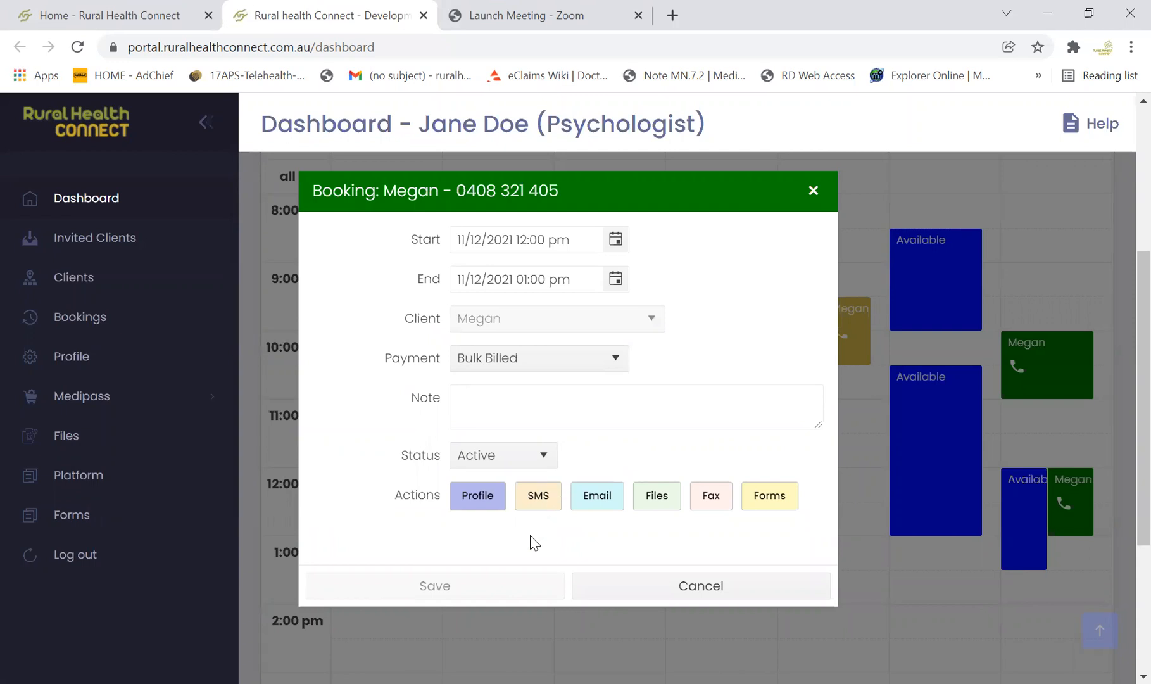
# Draft an SMS to the client reading "I am the waiting room", and close it and the booking without sending
pyautogui.doubleClick(531, 501)
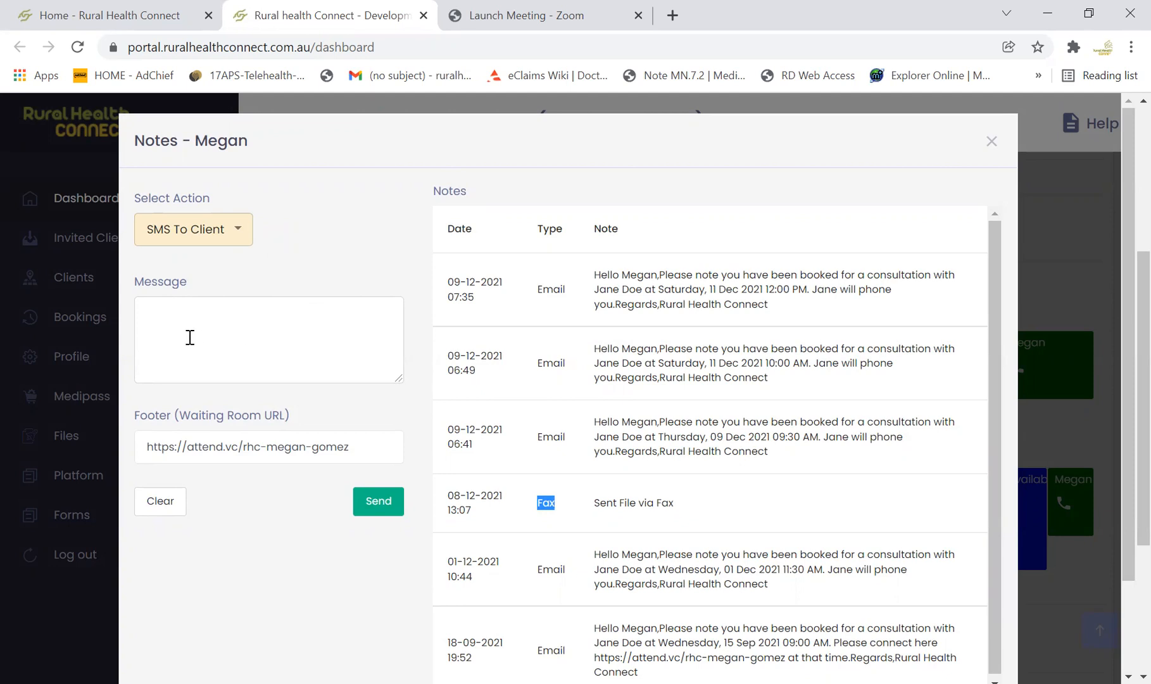
pyautogui.click(162, 314)
pyautogui.write('I am the waiting room')
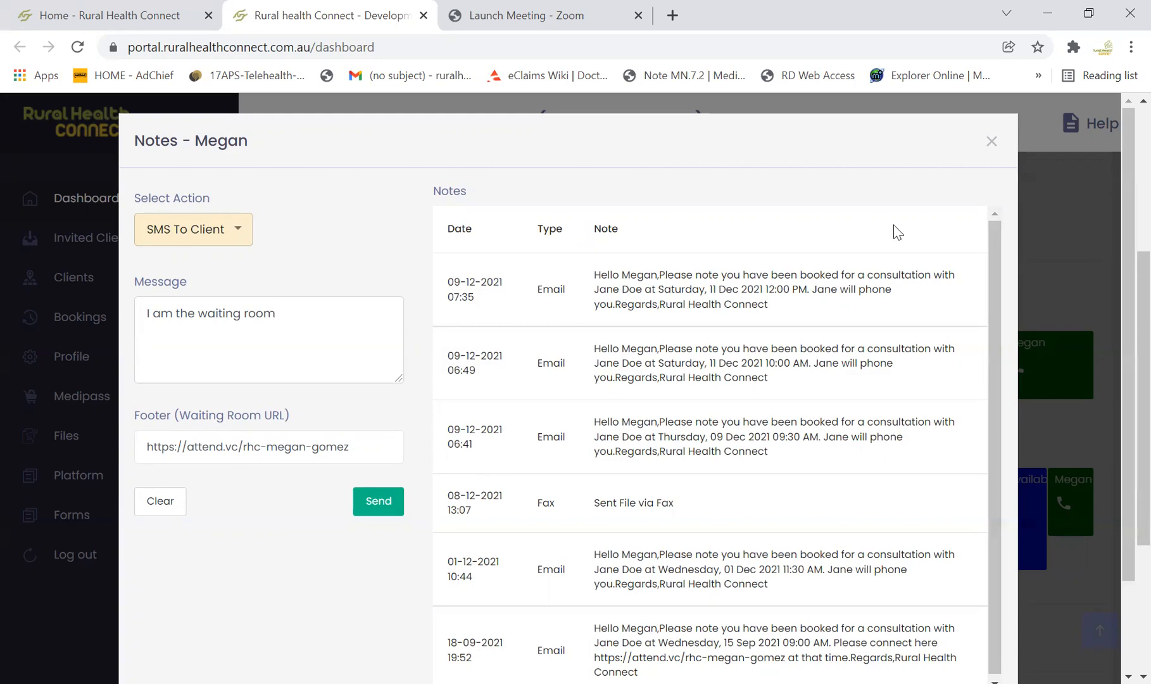
pyautogui.click(991, 142)
pyautogui.click(808, 194)
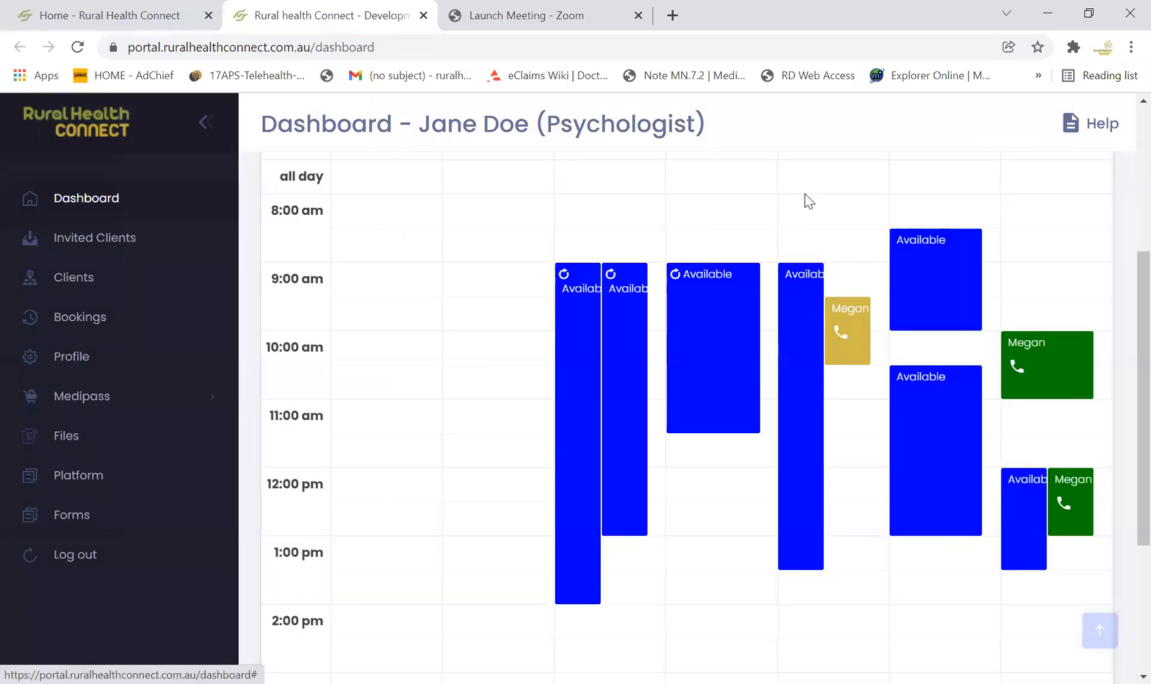
# Examine which forms can be sent to the client from the Saturday 10:00 am booking, and close the booking unchanged
pyautogui.scroll(2, 718, 284)
pyautogui.scroll(1, 655, 302)
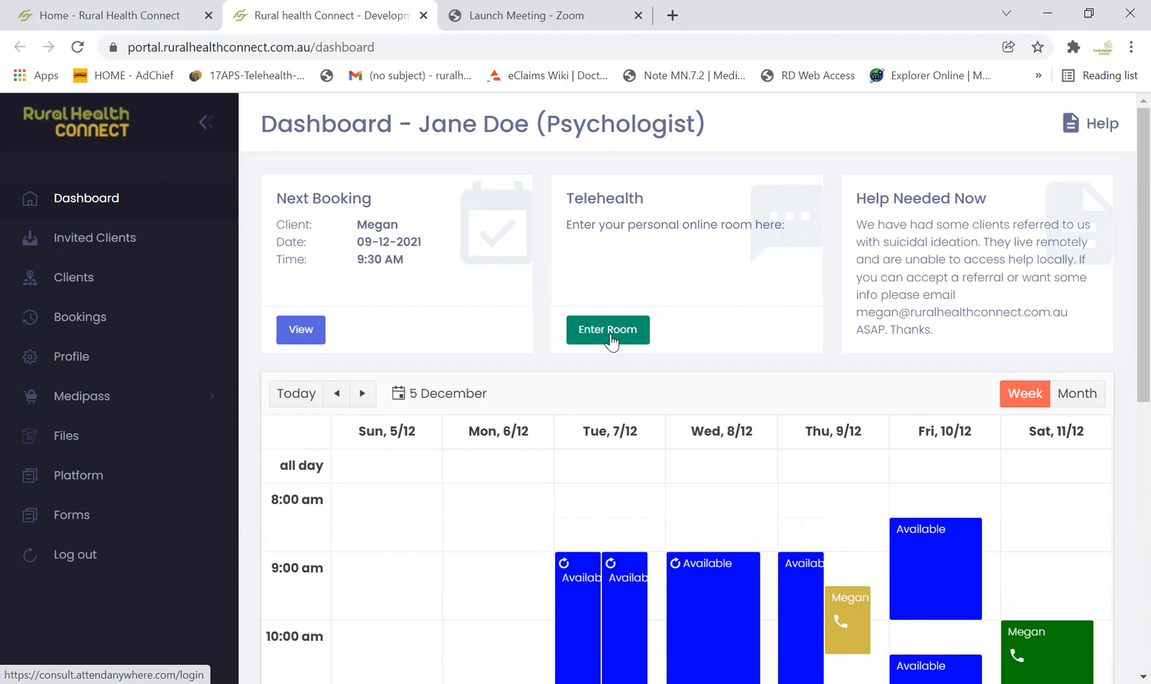
pyautogui.scroll(-2, 661, 465)
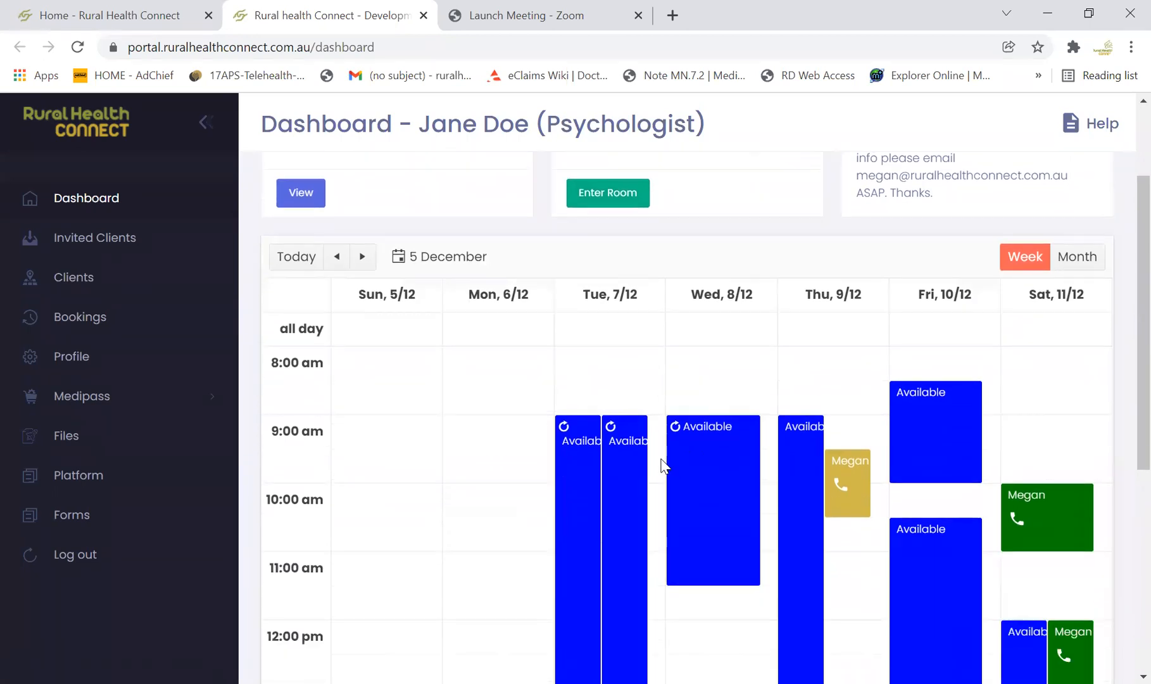
pyautogui.scroll(-1, 662, 465)
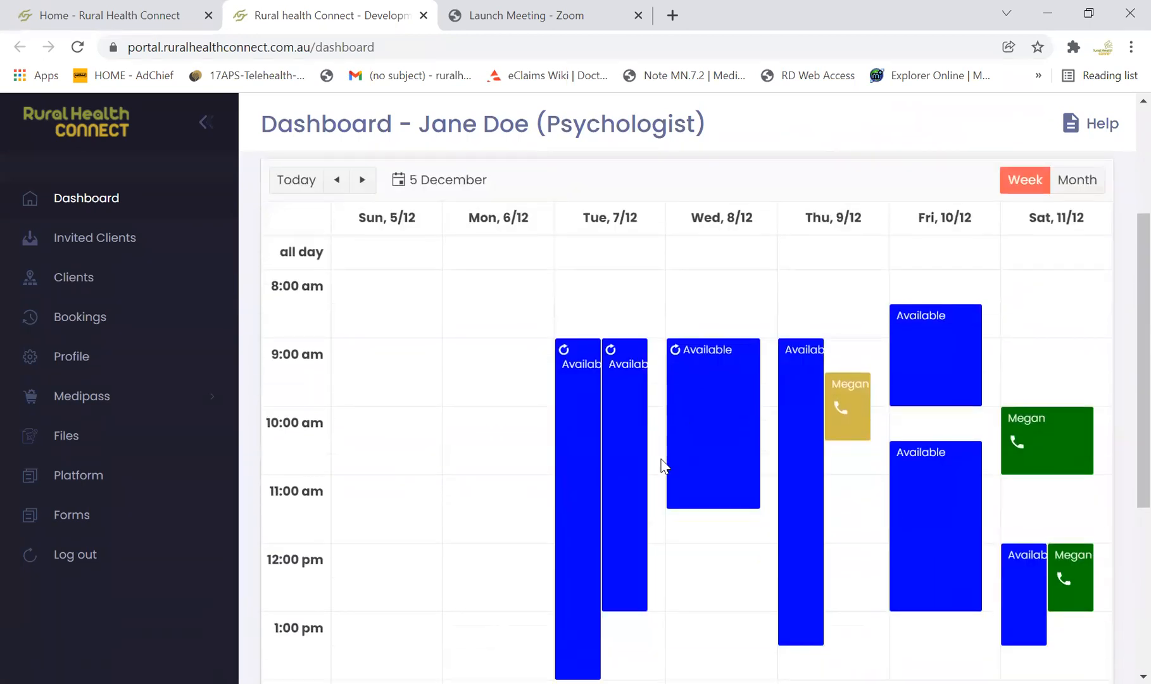
pyautogui.click(1025, 451)
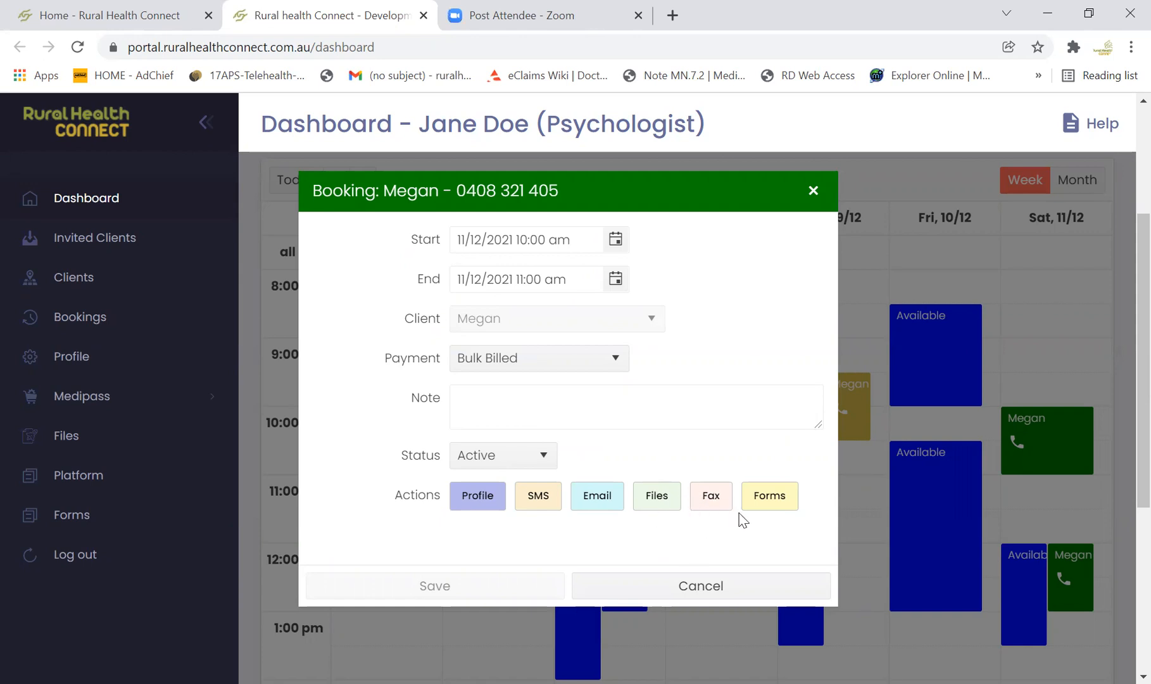
pyautogui.click(769, 496)
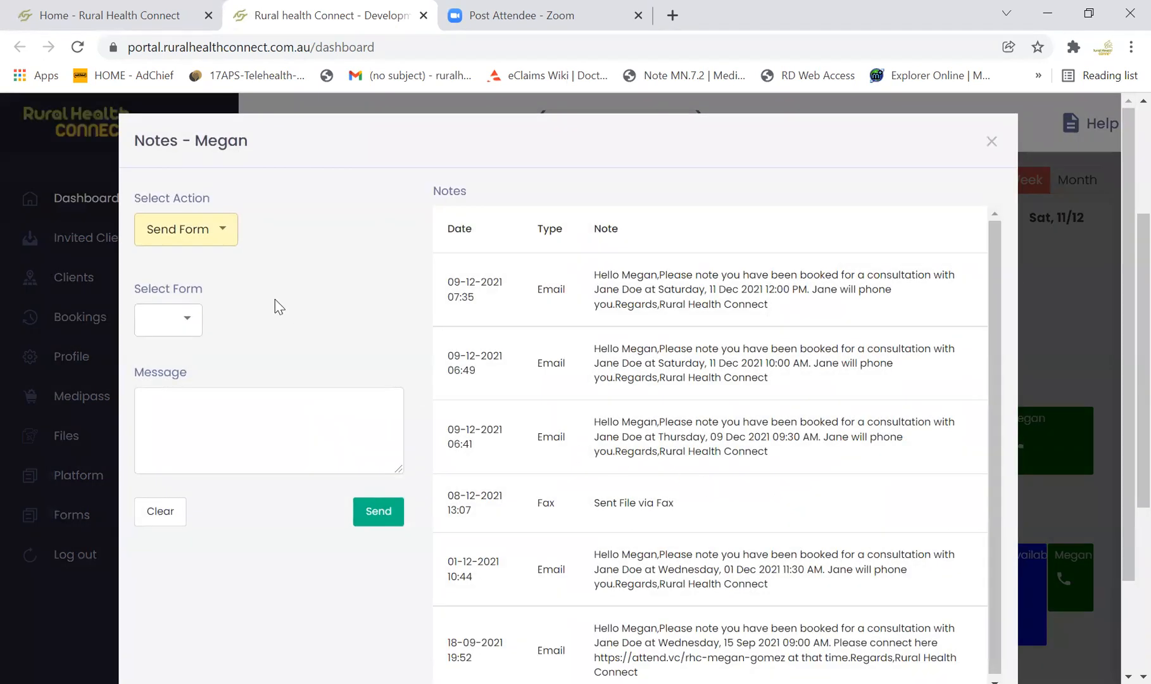
pyautogui.click(191, 323)
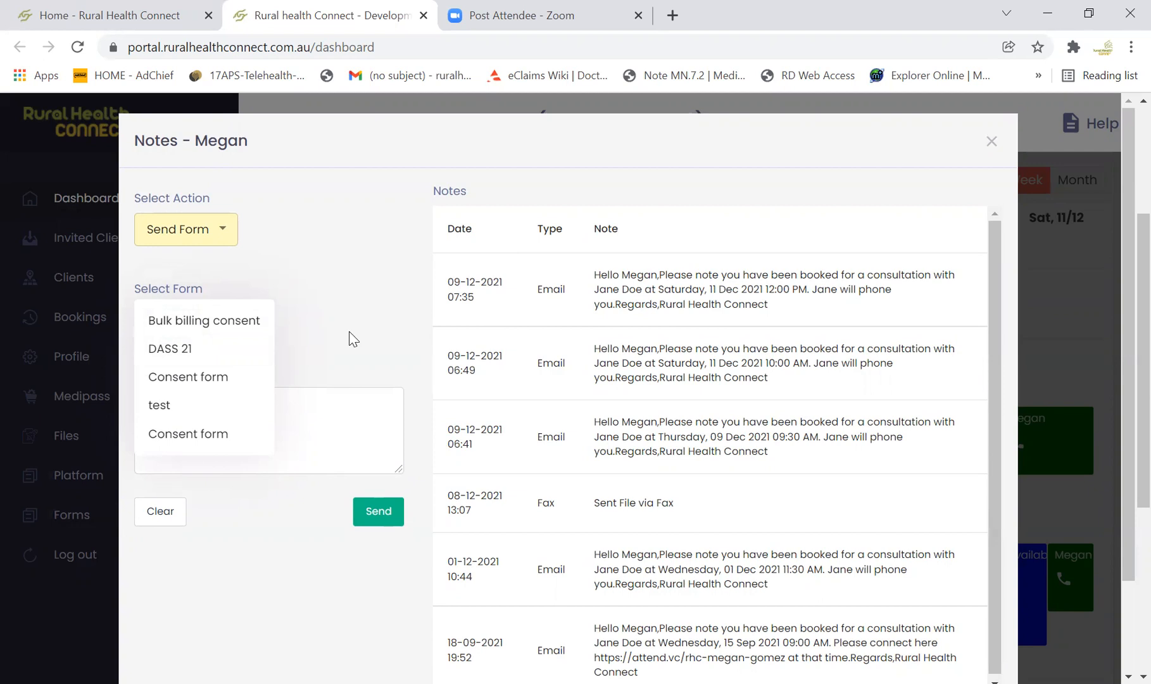
pyautogui.click(317, 374)
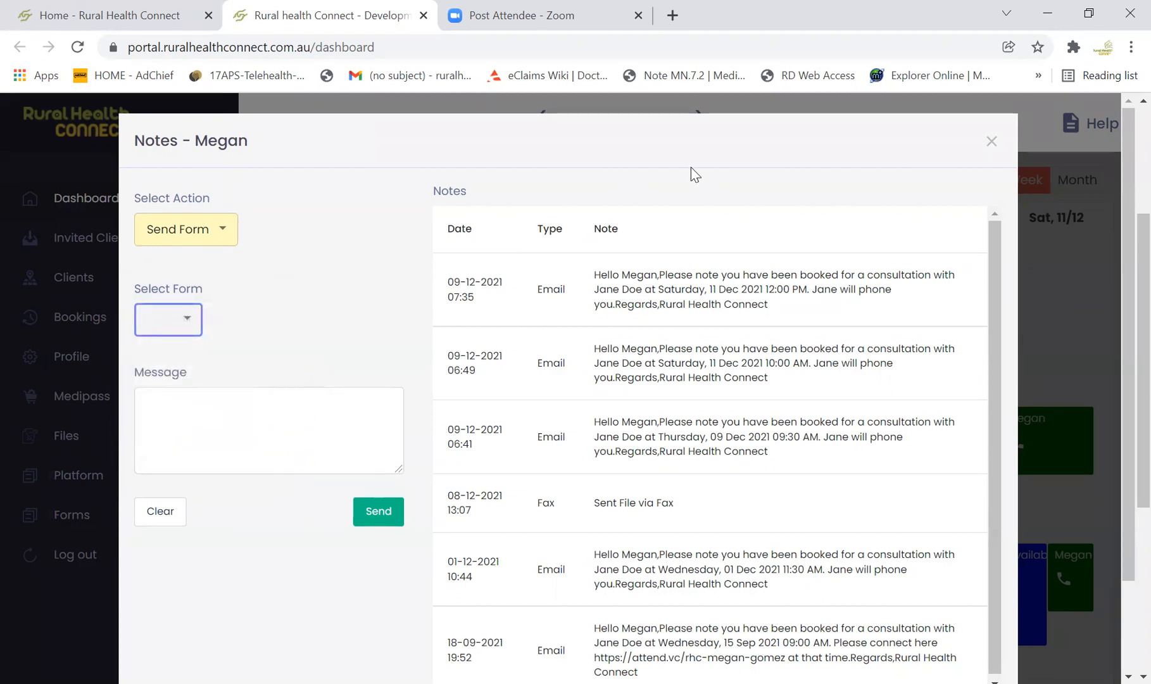
pyautogui.scroll(-1, 649, 326)
pyautogui.click(990, 141)
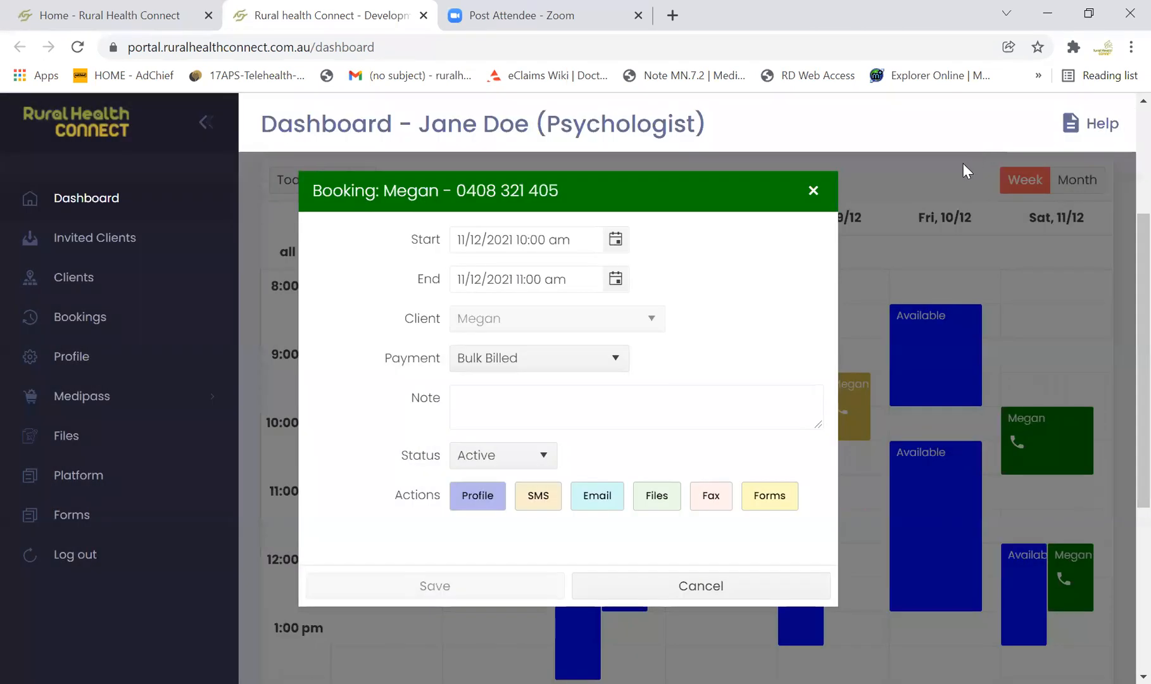
pyautogui.click(814, 191)
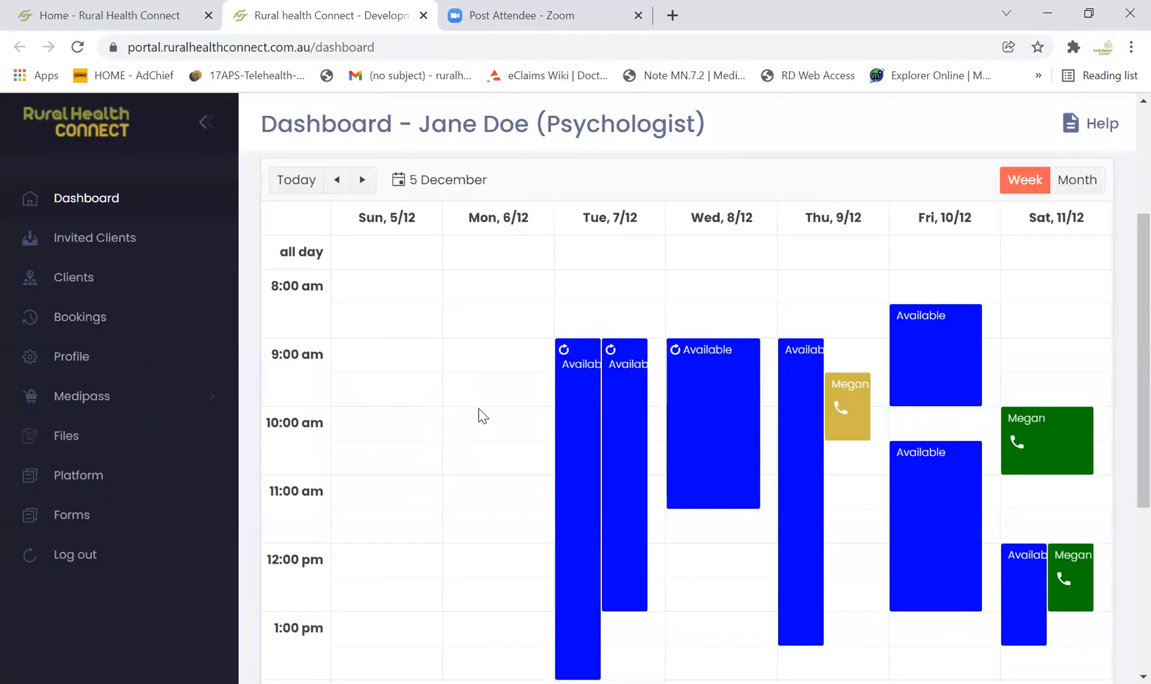
pyautogui.scroll(3, 481, 420)
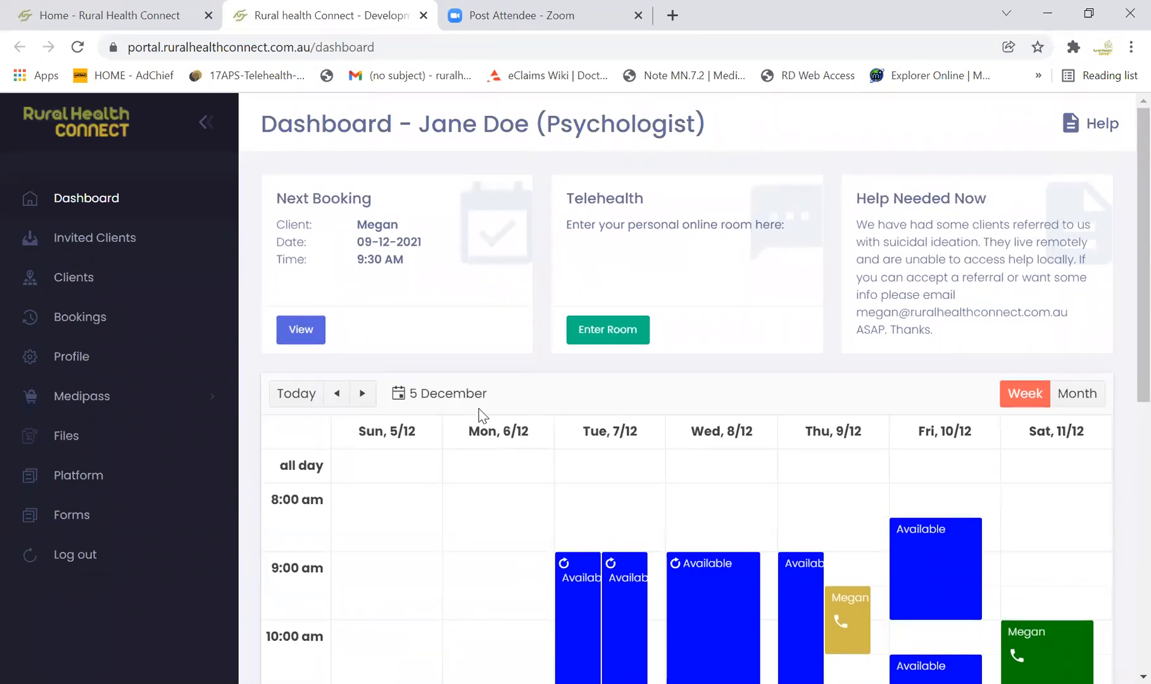
# Create and save a Booking for Saturday 11/12/2021, 9:00 am to 10:00 am, for the same client as the Saturday 10:00 am booking
pyautogui.scroll(-3, 493, 405)
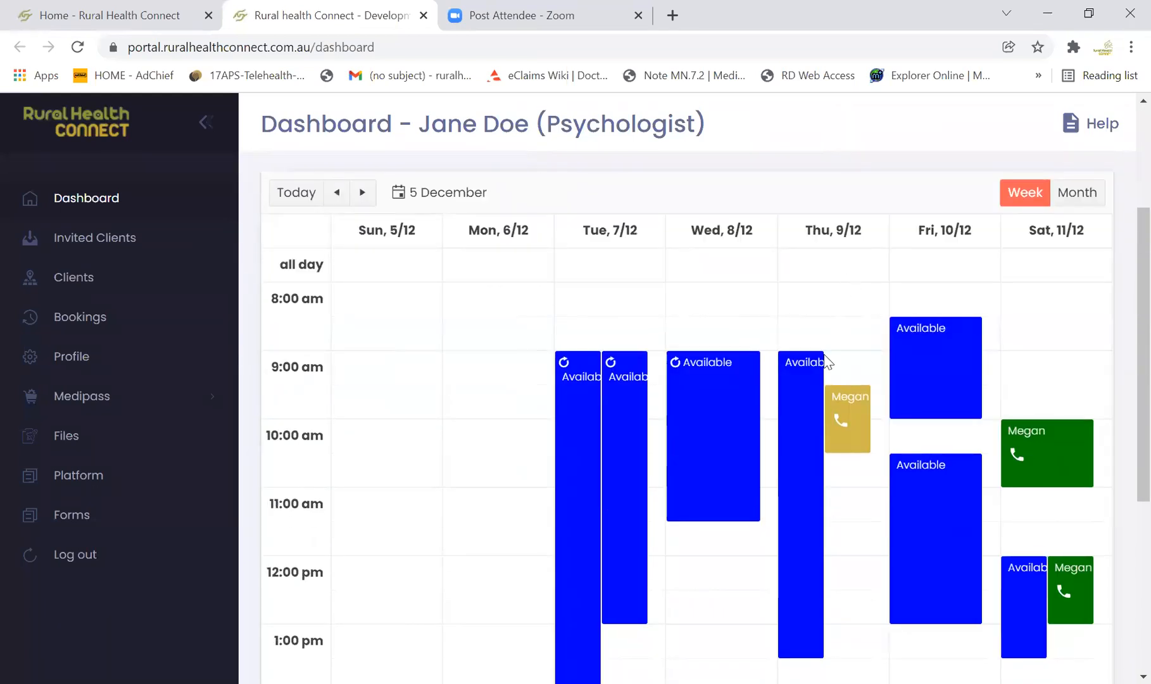
pyautogui.click(1030, 367)
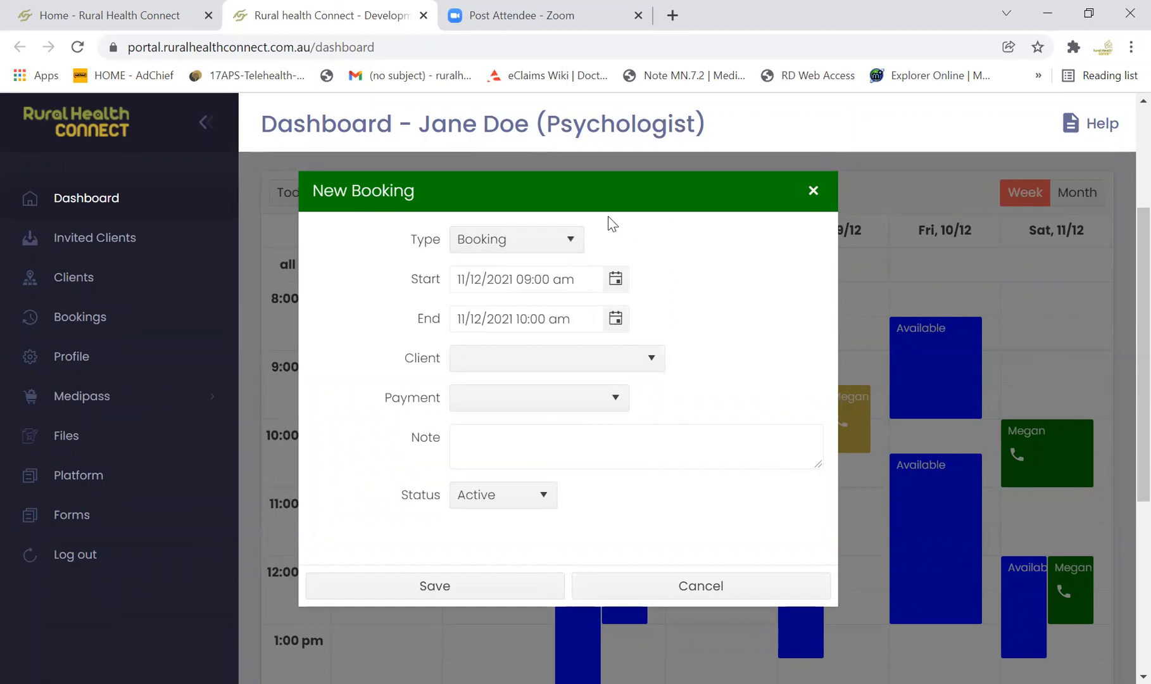
pyautogui.click(573, 241)
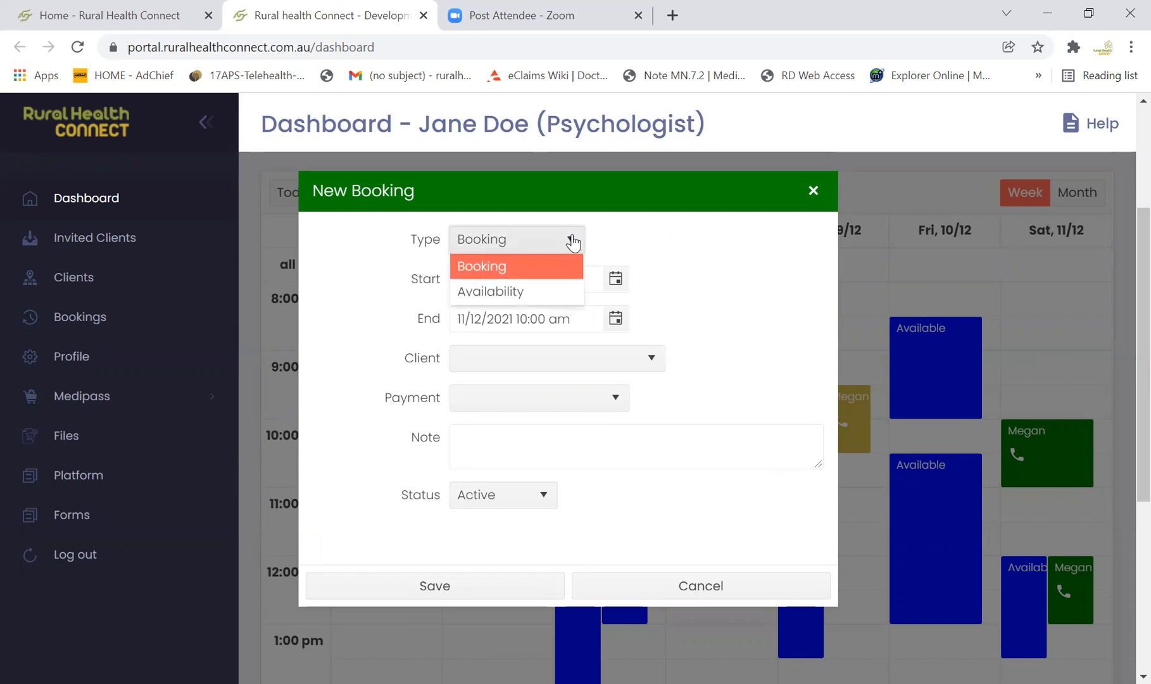
pyautogui.click(572, 239)
pyautogui.click(654, 361)
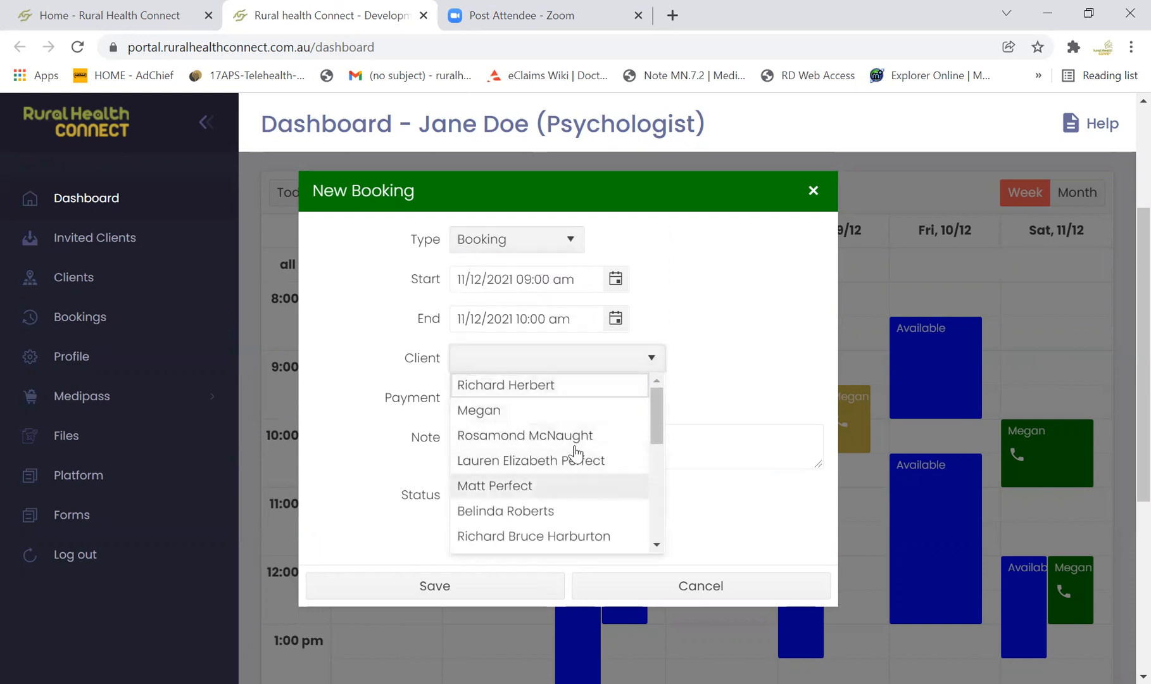
pyautogui.click(571, 408)
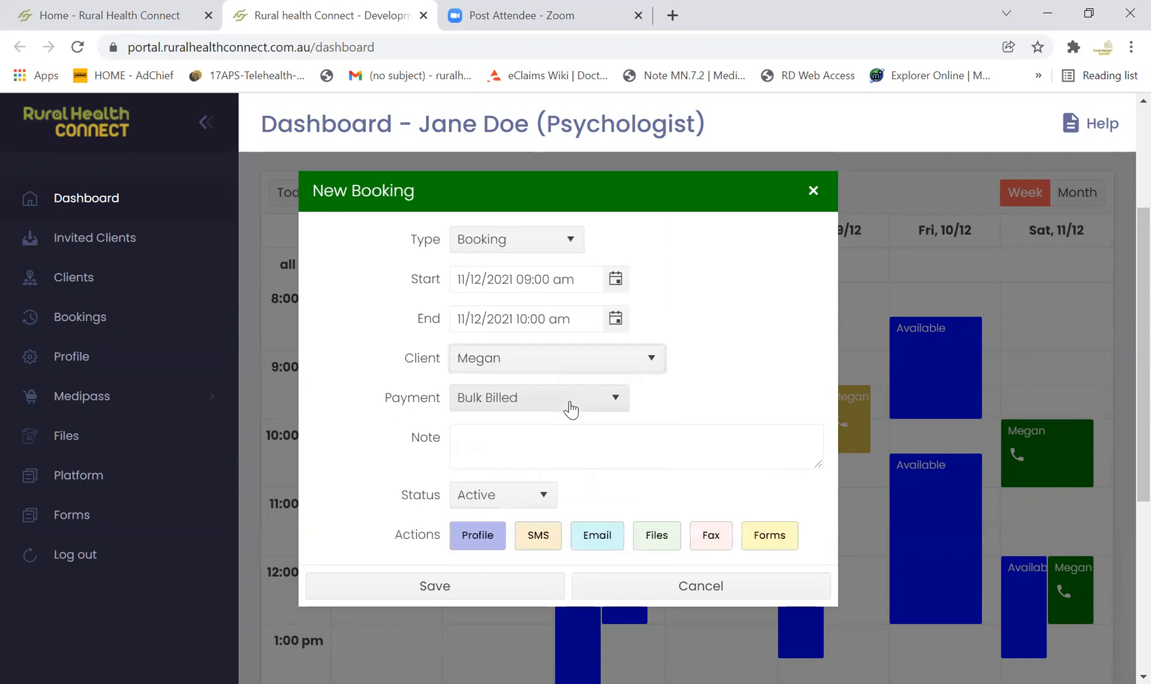
pyautogui.click(461, 592)
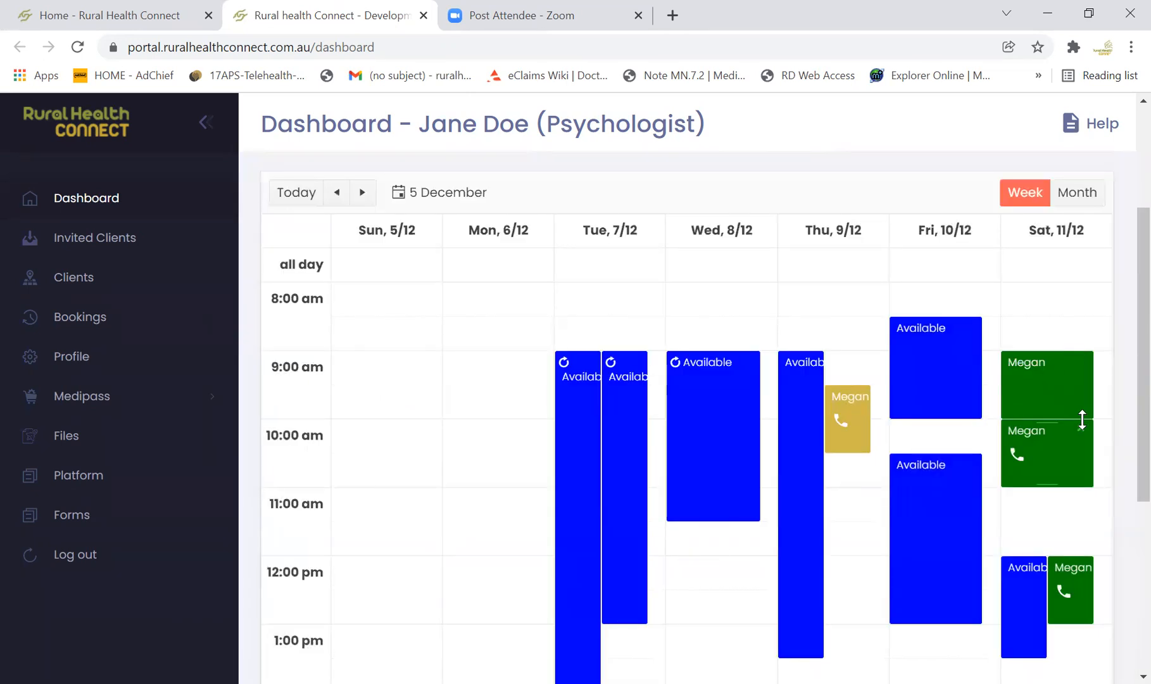